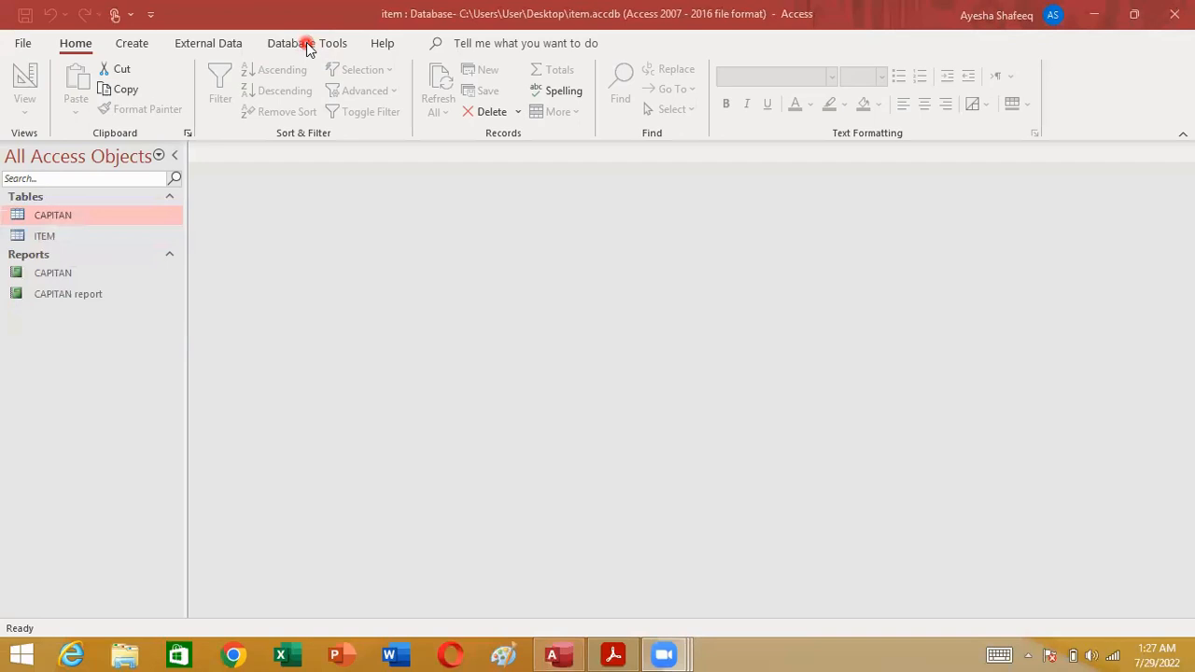
Open the database's Relationships layout and add the CAPITAN table, shifted slightly away from the layout's corner
{"action": "left_click", "coordinate": [307, 43]}
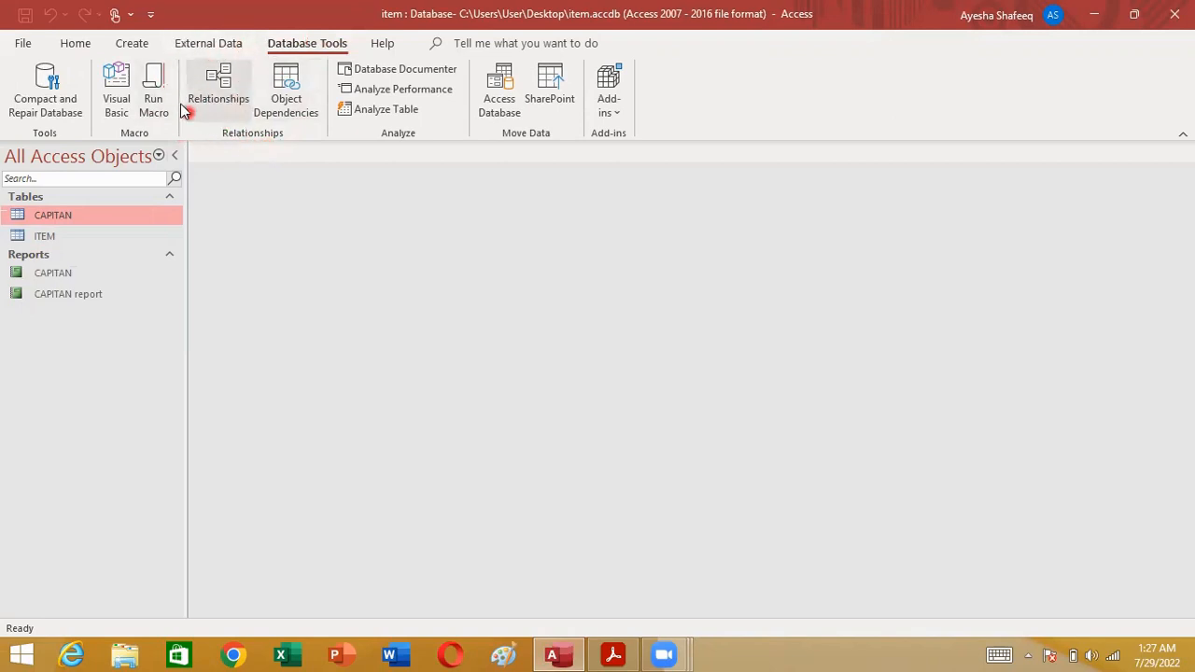
{"action": "left_click", "coordinate": [224, 82]}
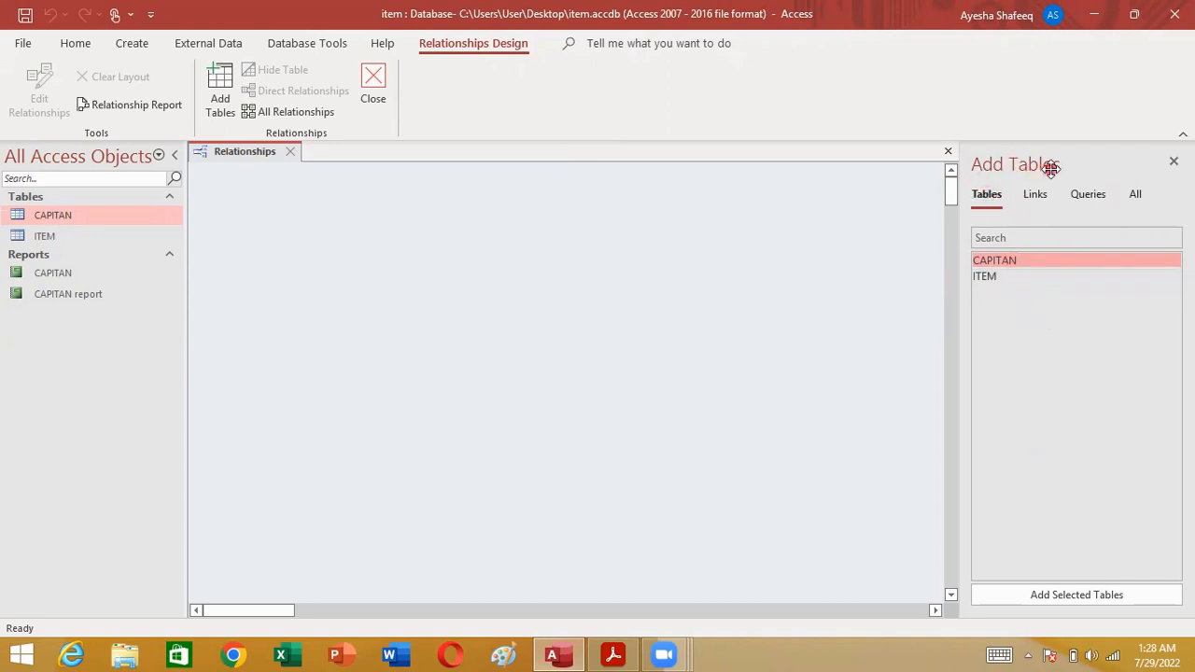
{"action": "double_click", "coordinate": [994, 261]}
{"action": "left_click", "coordinate": [247, 204]}
{"action": "left_click_drag", "start_coordinate": [262, 185], "coordinate": [305, 216]}
{"action": "left_click", "coordinate": [346, 238]}
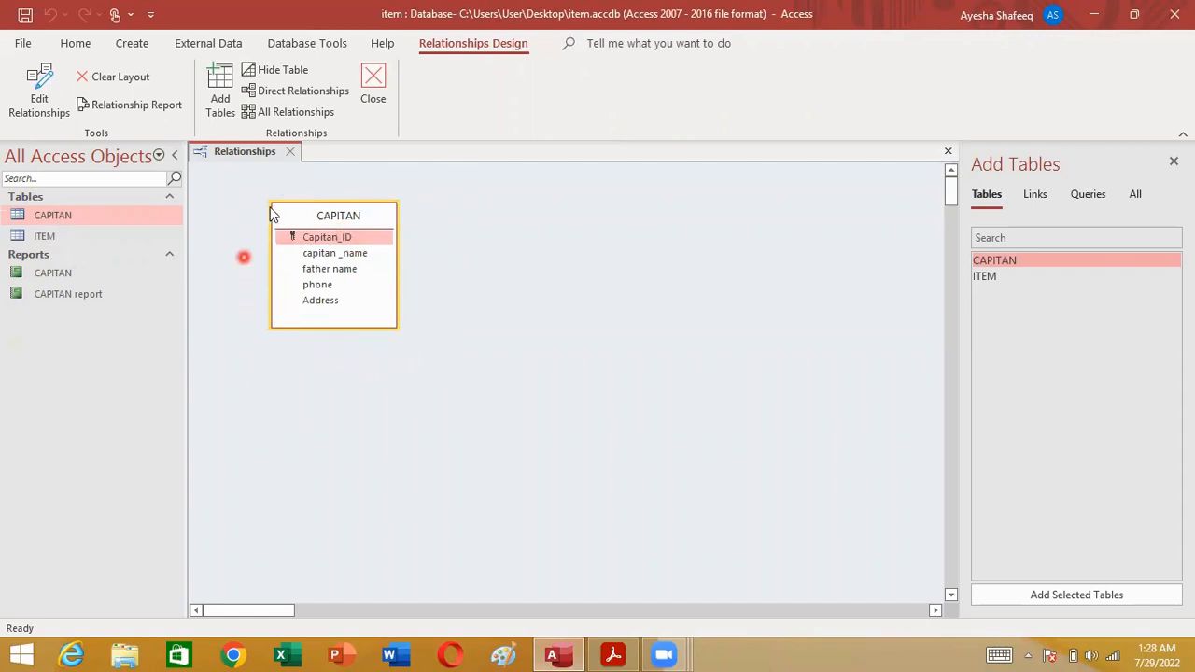
Add the ITEM table to the relationships layout and space it well apart from the CAPITAN table
{"action": "left_click", "coordinate": [985, 275]}
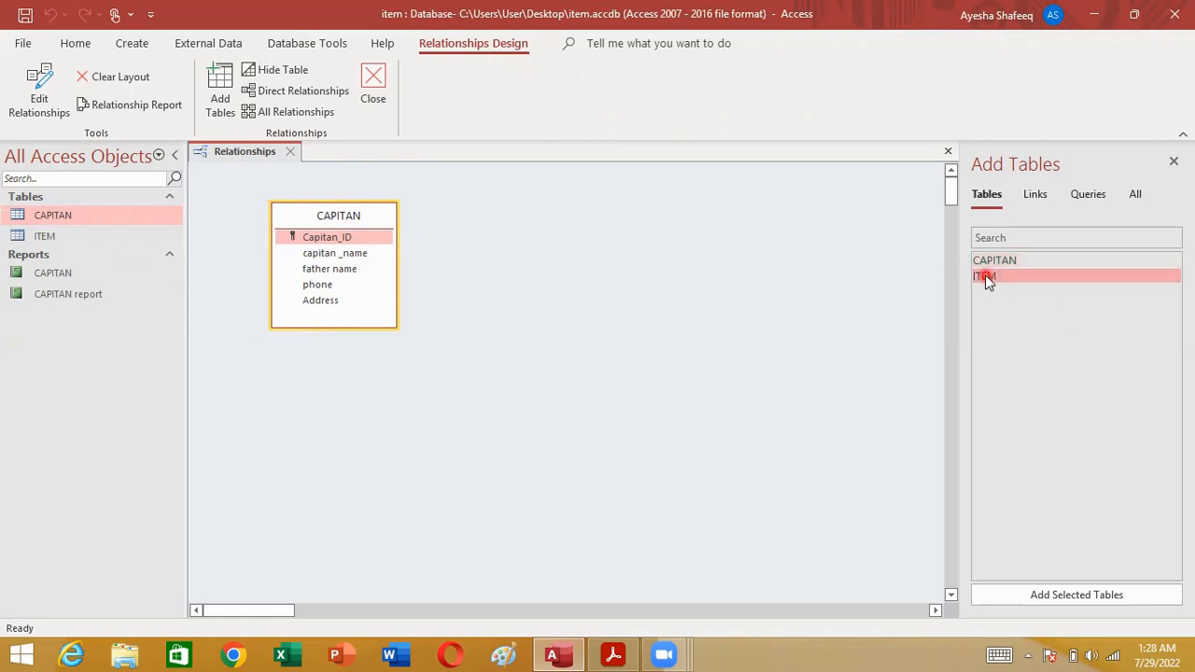
{"action": "left_click", "coordinate": [1067, 594]}
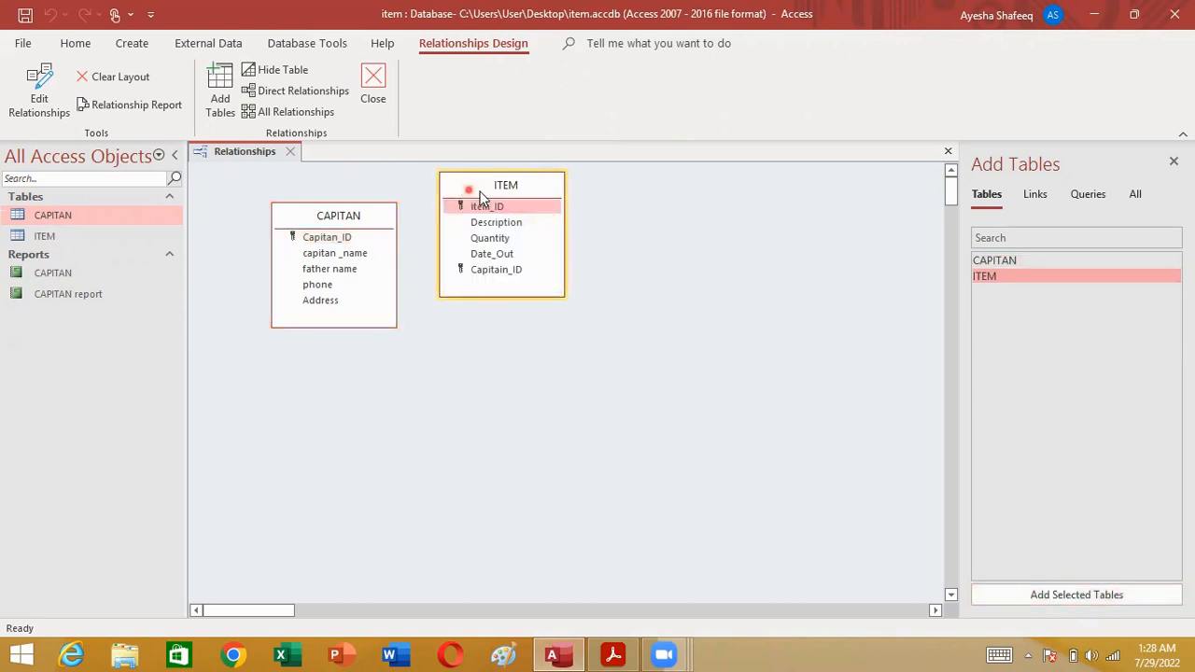
{"action": "left_click_drag", "start_coordinate": [480, 194], "coordinate": [578, 230]}
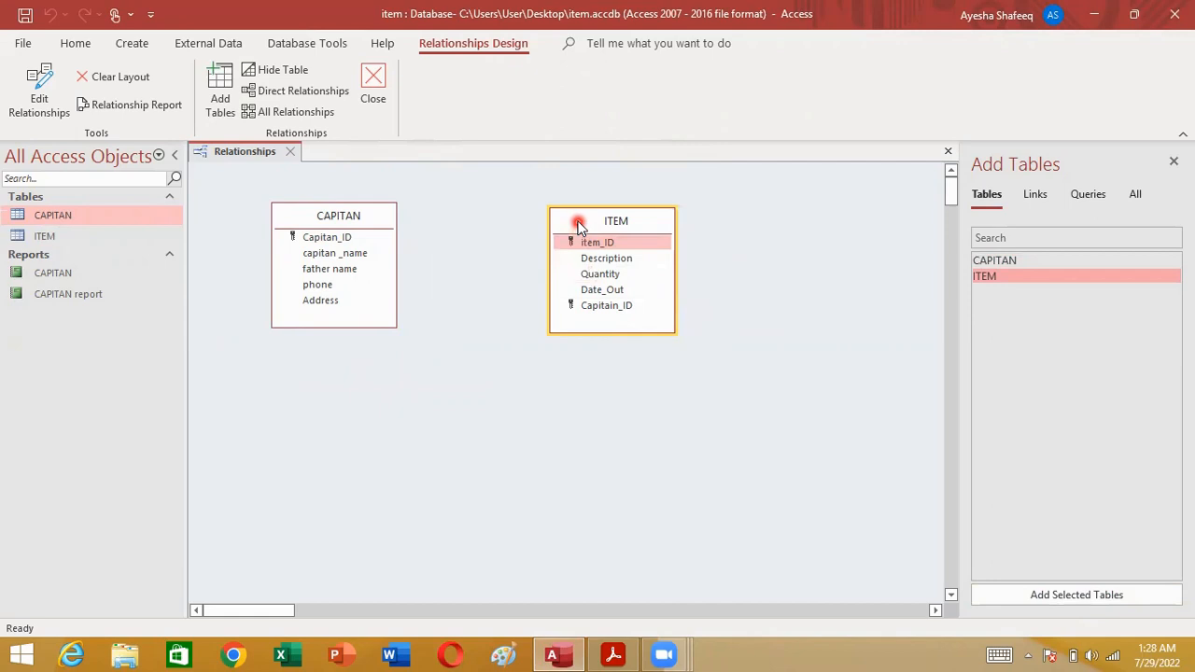
{"action": "left_click_drag", "start_coordinate": [572, 220], "coordinate": [635, 272]}
{"action": "left_click", "coordinate": [316, 214]}
{"action": "left_click_drag", "start_coordinate": [317, 214], "coordinate": [372, 211]}
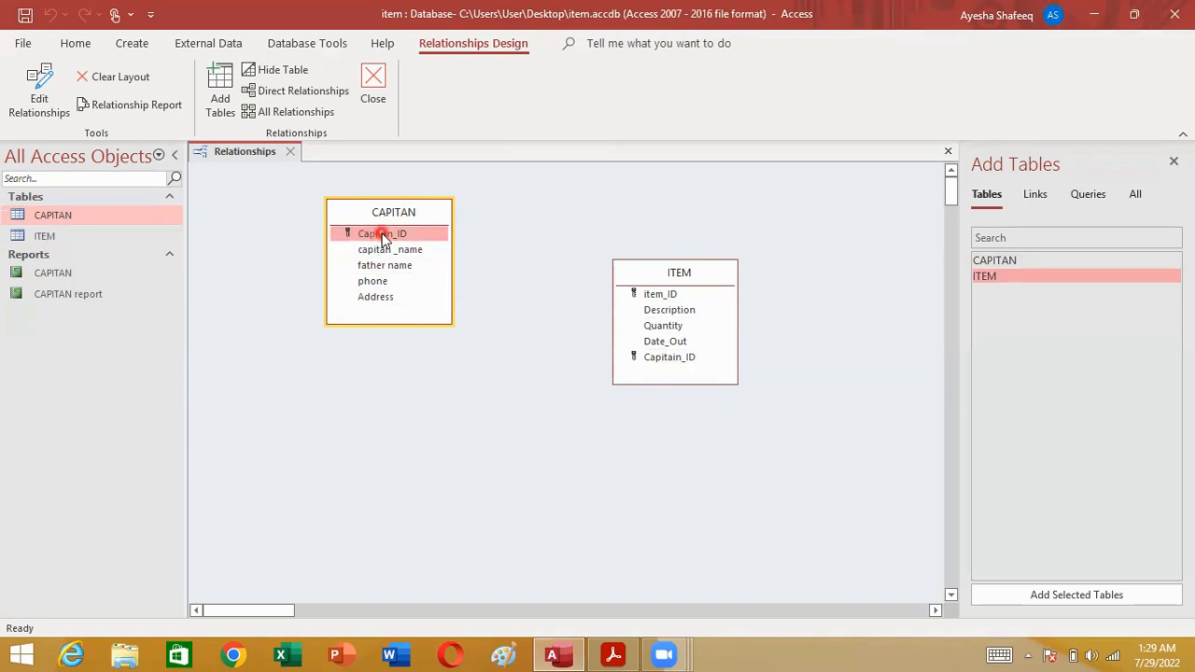
Start a relationship from Capitan_ID in CAPITAN to Capitain_ID in ITEM and compare the matched fields with the tables
{"action": "left_click_drag", "start_coordinate": [381, 238], "coordinate": [647, 363]}
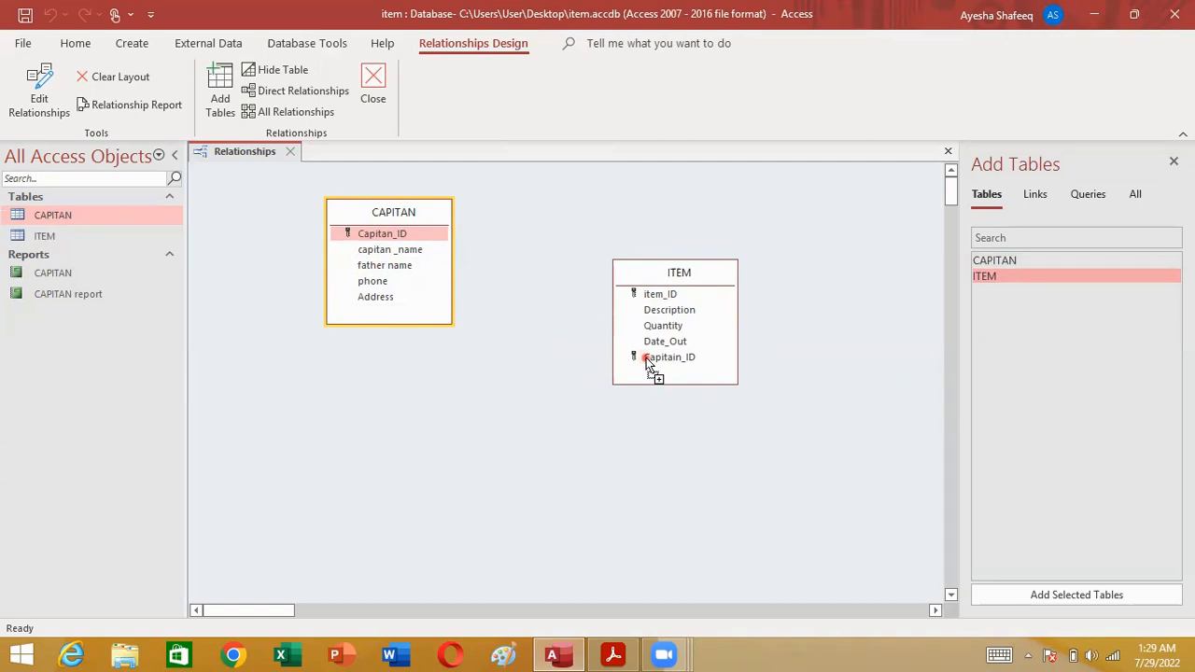
{"action": "left_click_drag", "start_coordinate": [647, 363], "coordinate": [646, 365]}
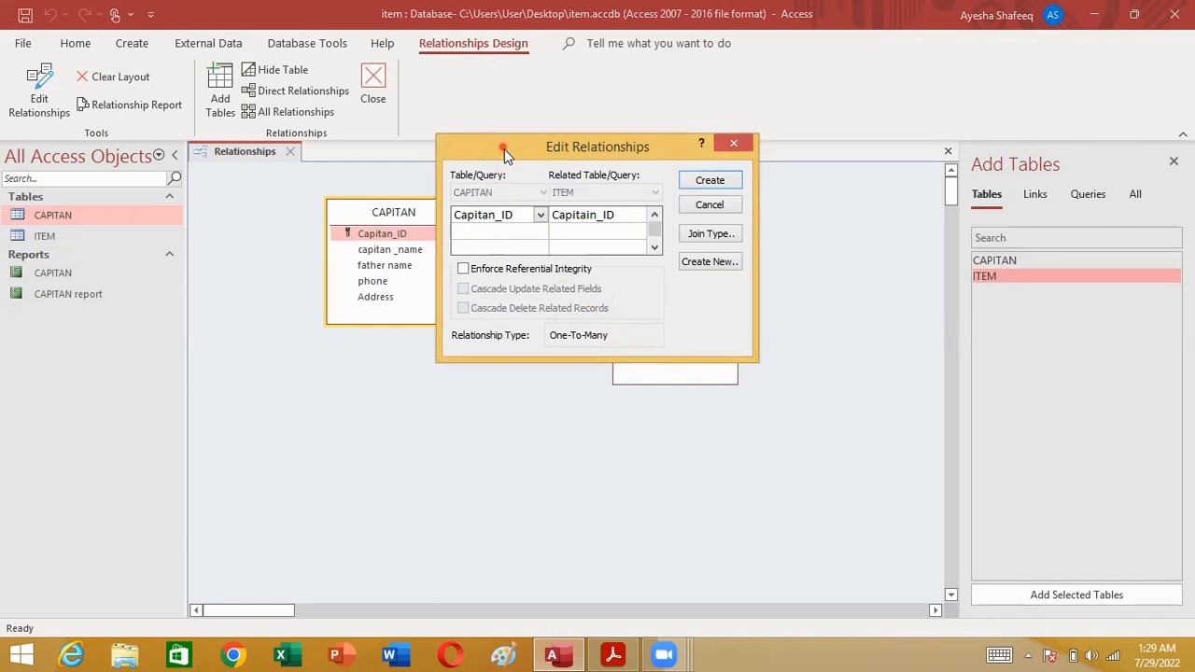
{"action": "left_click_drag", "start_coordinate": [504, 148], "coordinate": [566, 195]}
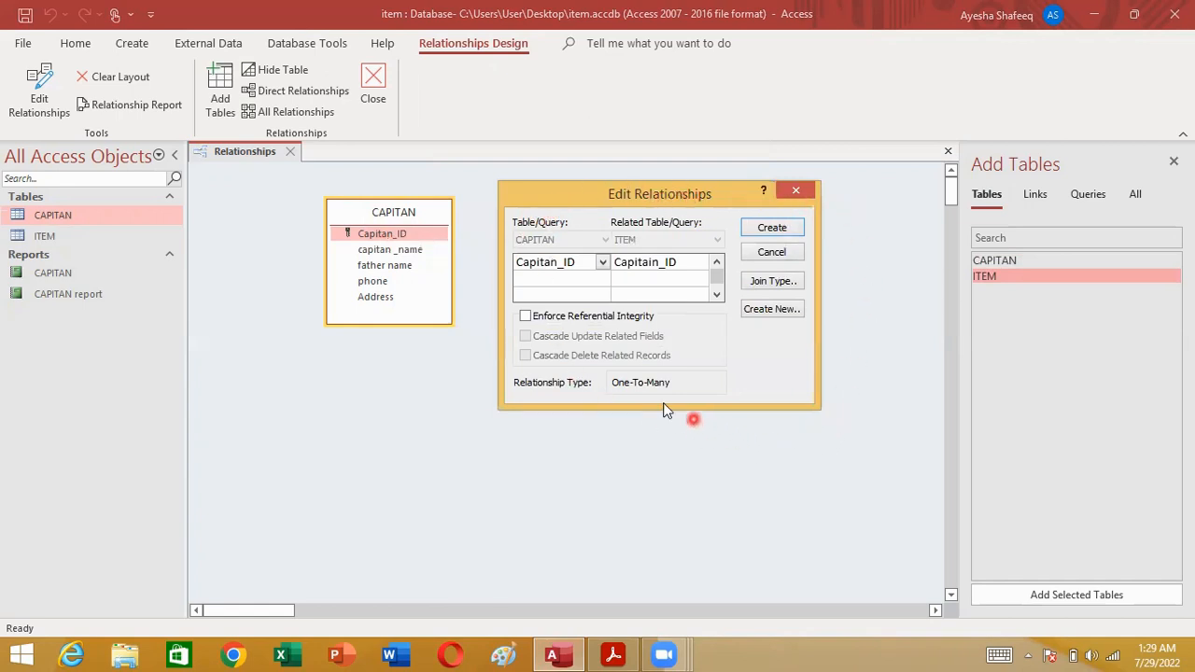
{"action": "left_click", "coordinate": [560, 262]}
{"action": "left_click_drag", "start_coordinate": [536, 201], "coordinate": [804, 274]}
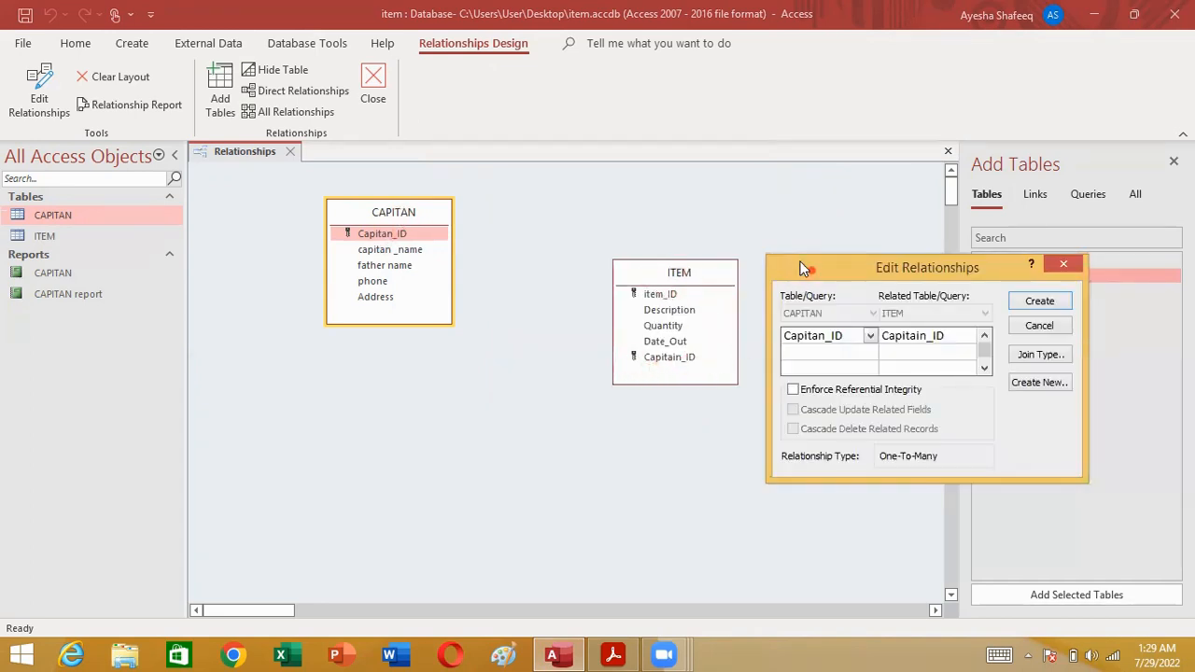
{"action": "left_click_drag", "start_coordinate": [800, 261], "coordinate": [614, 157]}
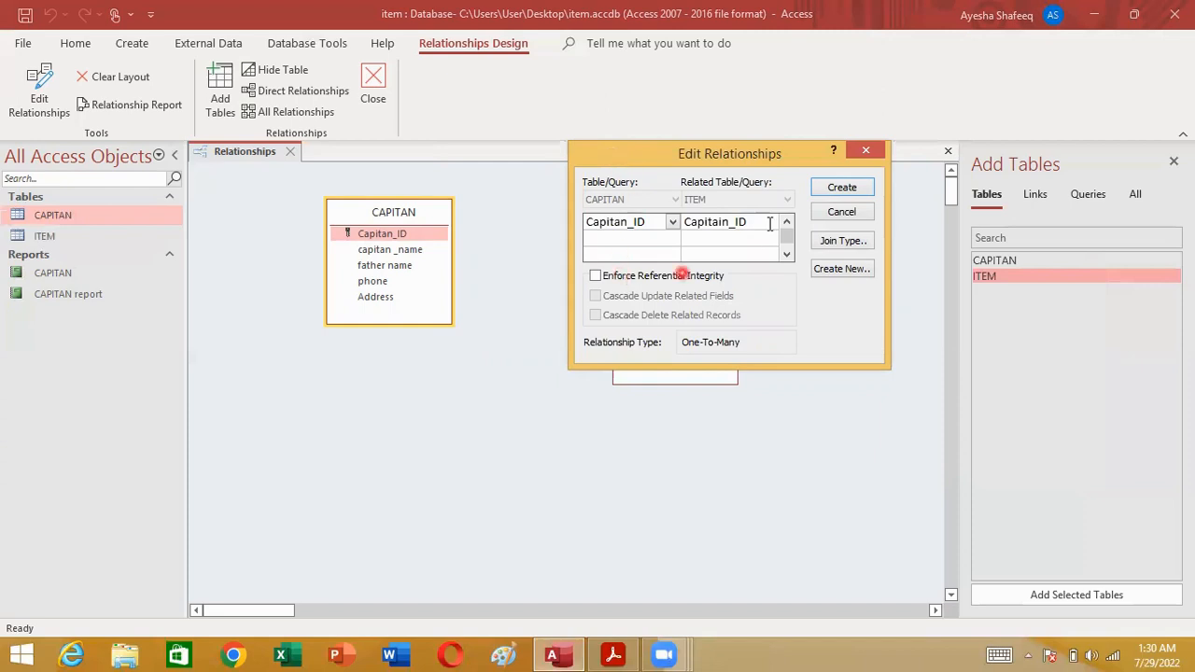
Enforce referential integrity with cascade update of related fields and cascade delete of related records, and create the relationship
{"action": "left_click", "coordinate": [594, 278]}
{"action": "left_click", "coordinate": [598, 296]}
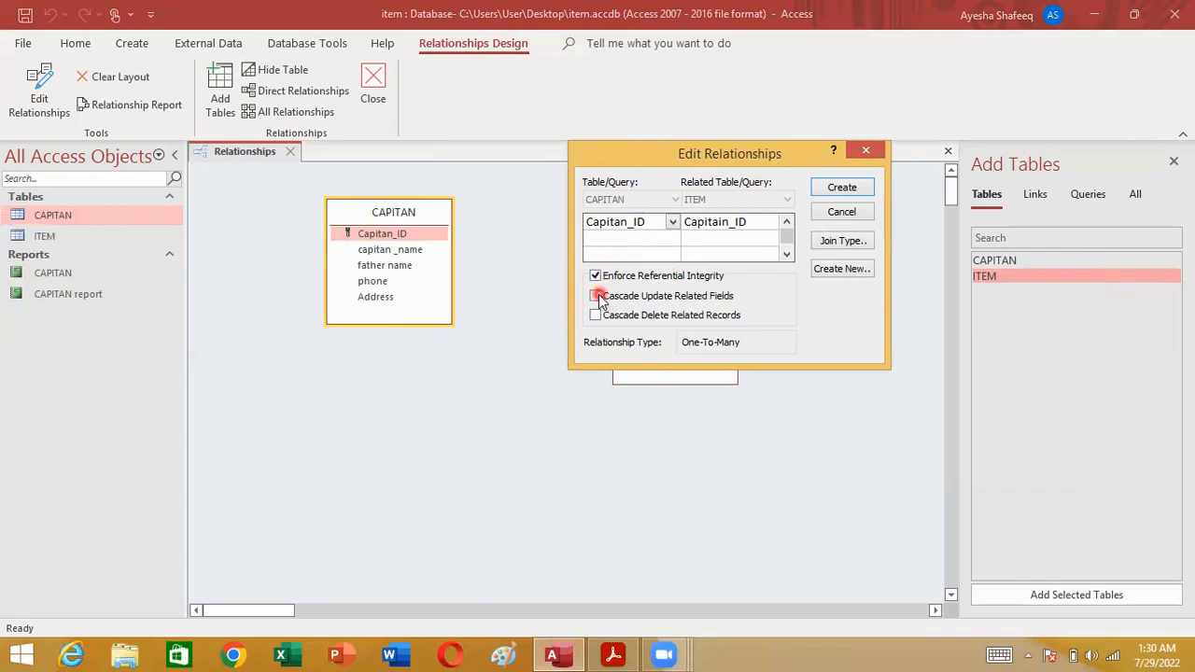
{"action": "left_click", "coordinate": [597, 315]}
{"action": "left_click", "coordinate": [841, 188]}
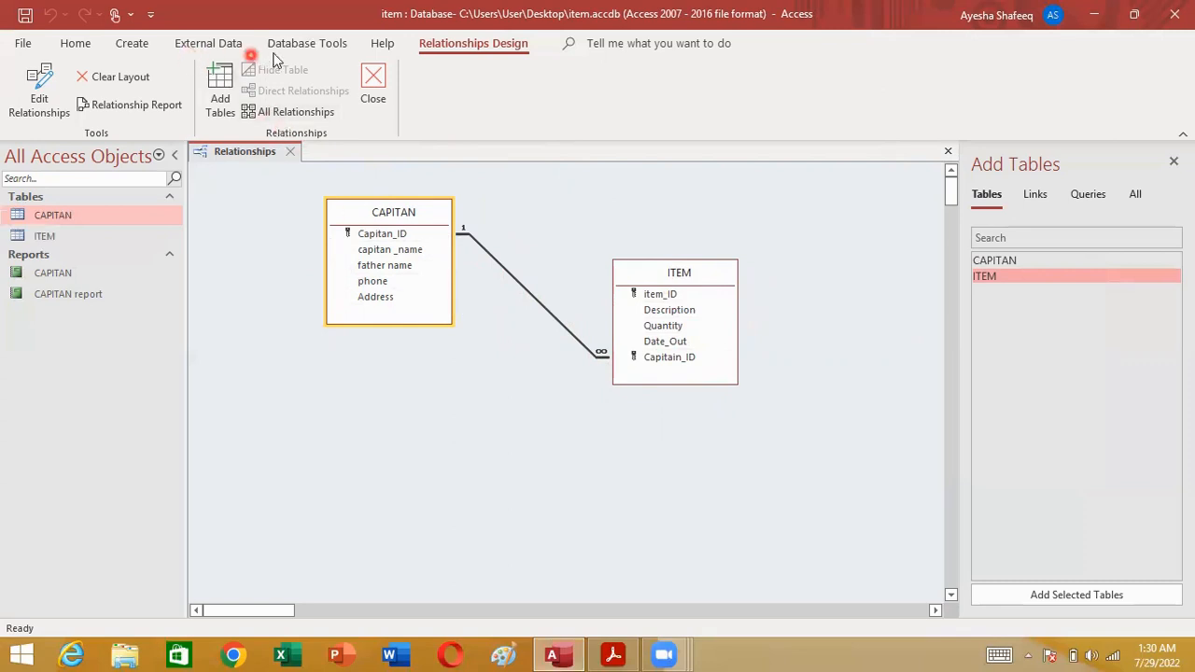
Open the CAPITAN table and inspect the related item records of the first captain
{"action": "left_click", "coordinate": [302, 45]}
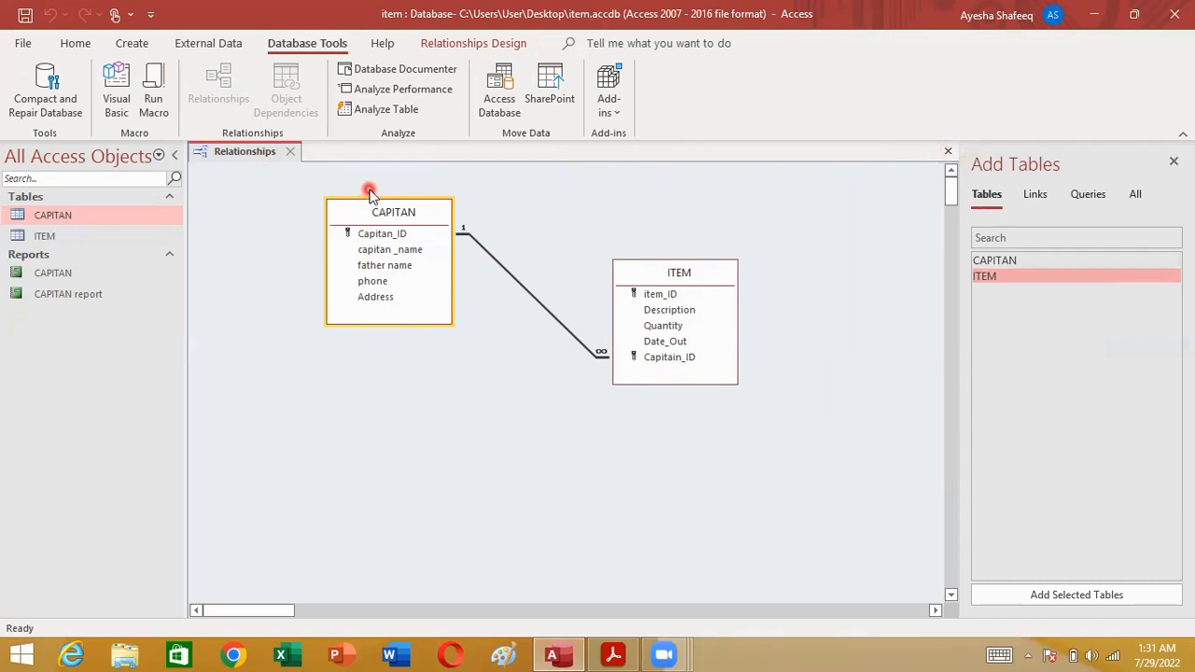
{"action": "left_click", "coordinate": [73, 221]}
{"action": "double_click", "coordinate": [57, 217]}
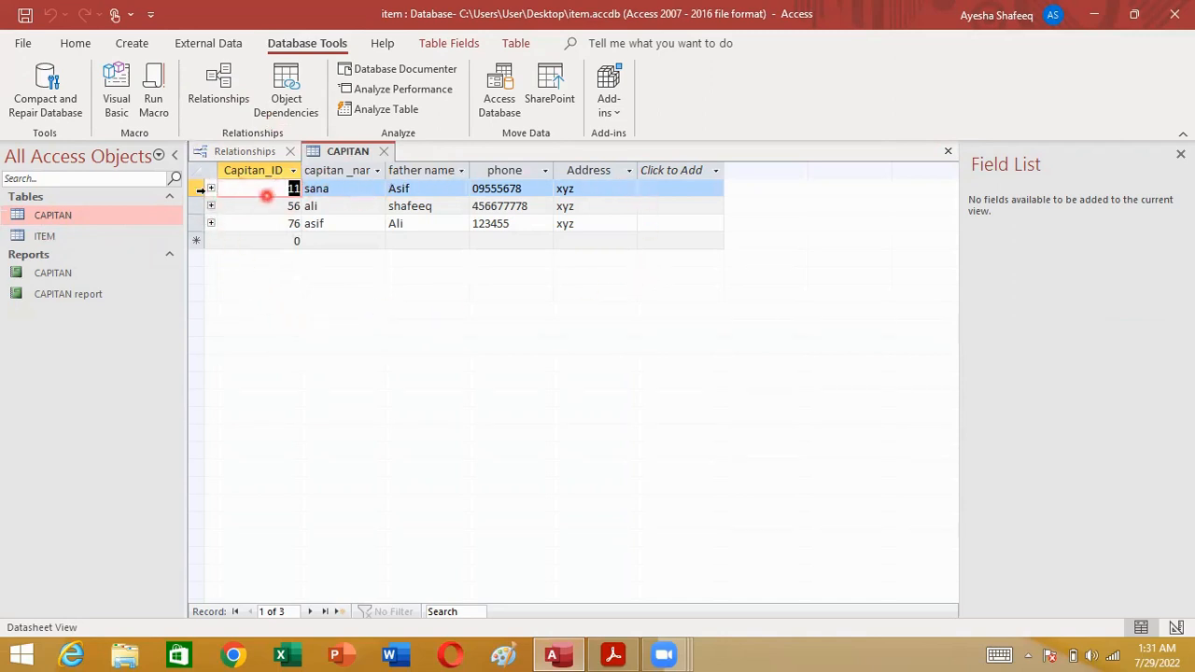
{"action": "left_click", "coordinate": [211, 187]}
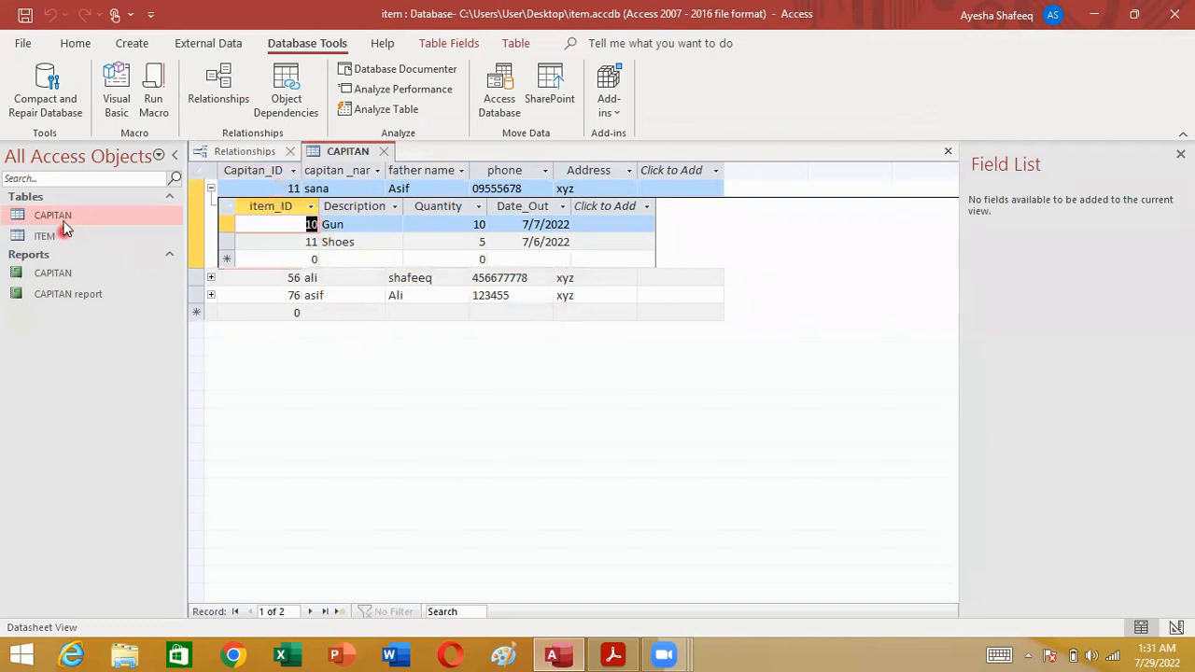
{"action": "left_click", "coordinate": [212, 188]}
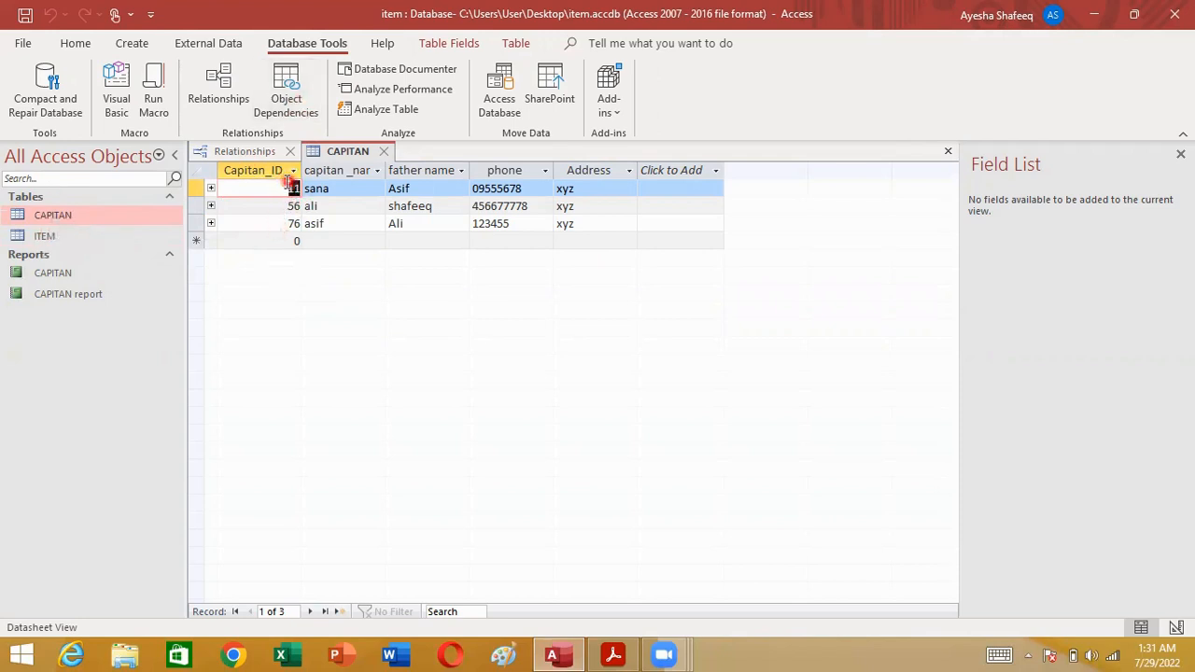
Change the first record's Capitan_ID to 12 in the CAPITAN table
{"action": "left_click", "coordinate": [42, 239]}
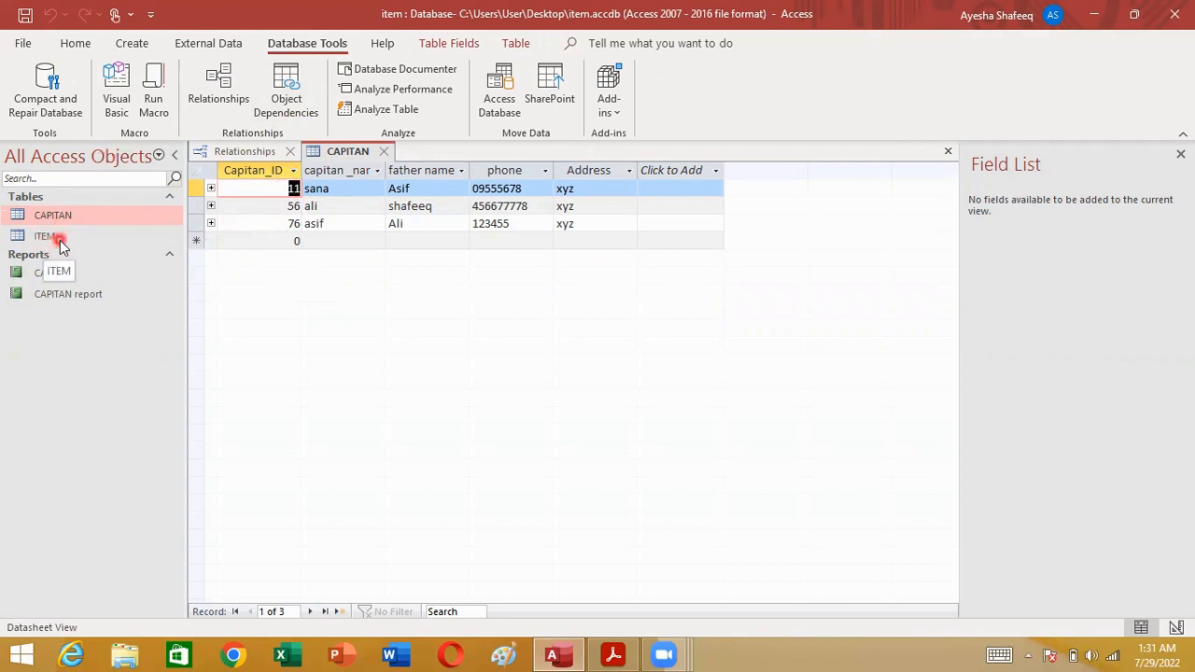
{"action": "left_click", "coordinate": [293, 189]}
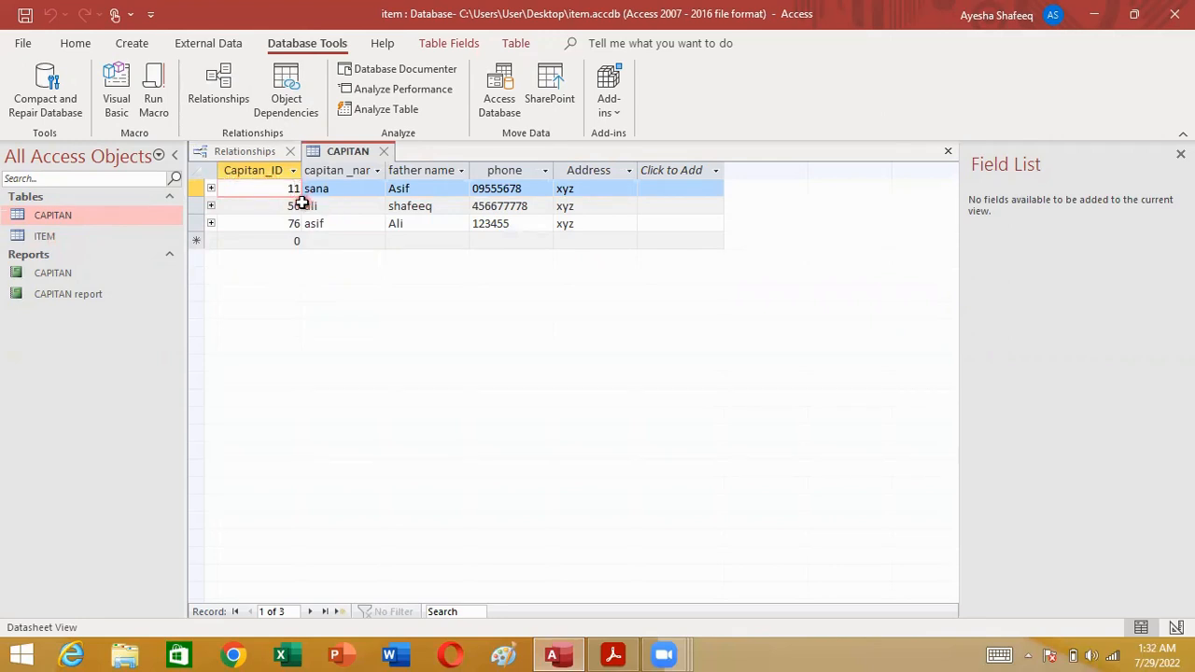
Check the first captain's related items and the Capitain_ID values in the ITEM table, and return to the CAPITAN table
{"action": "left_click", "coordinate": [211, 188]}
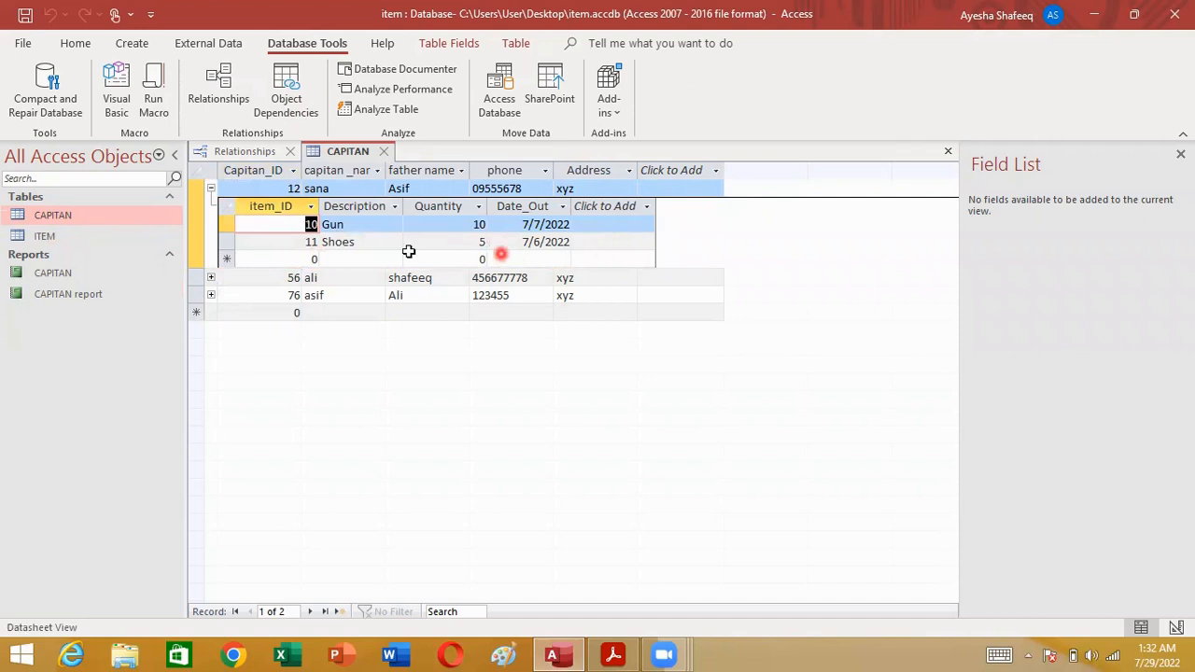
{"action": "left_click", "coordinate": [211, 189]}
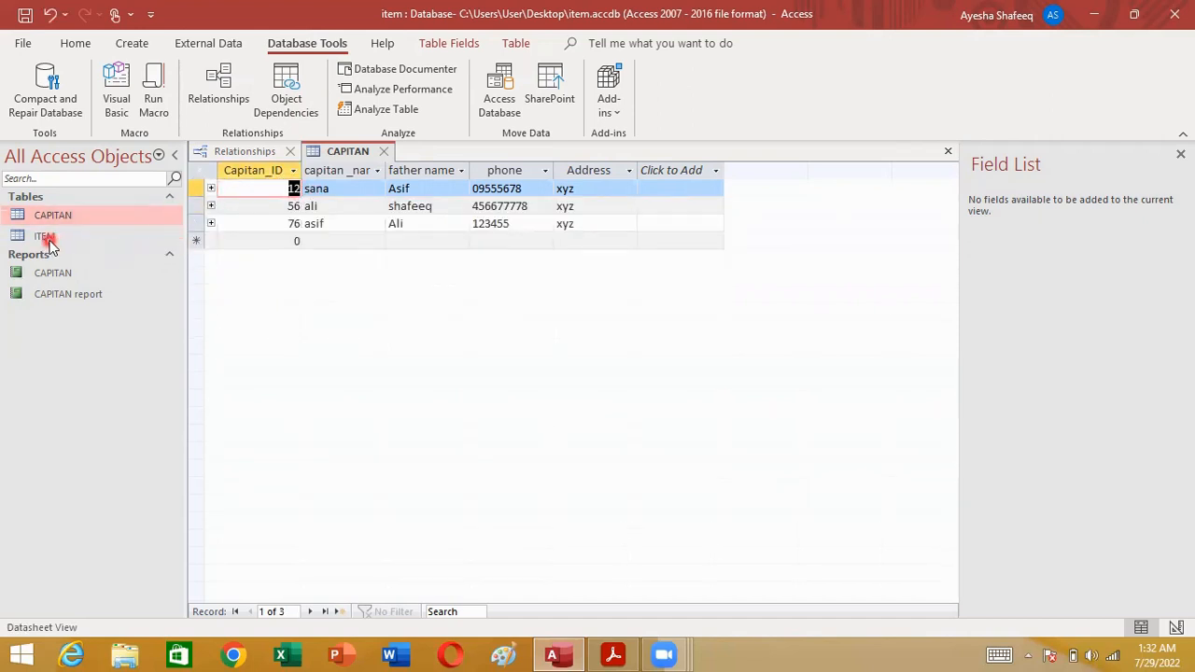
{"action": "double_click", "coordinate": [48, 241]}
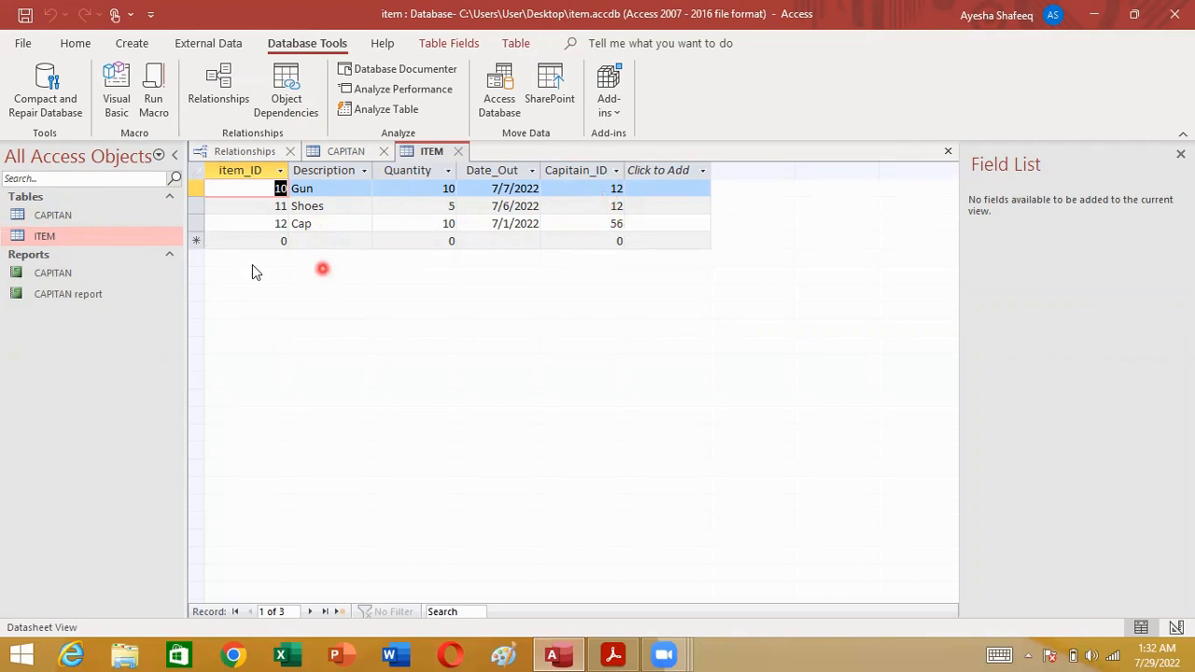
{"action": "double_click", "coordinate": [39, 219]}
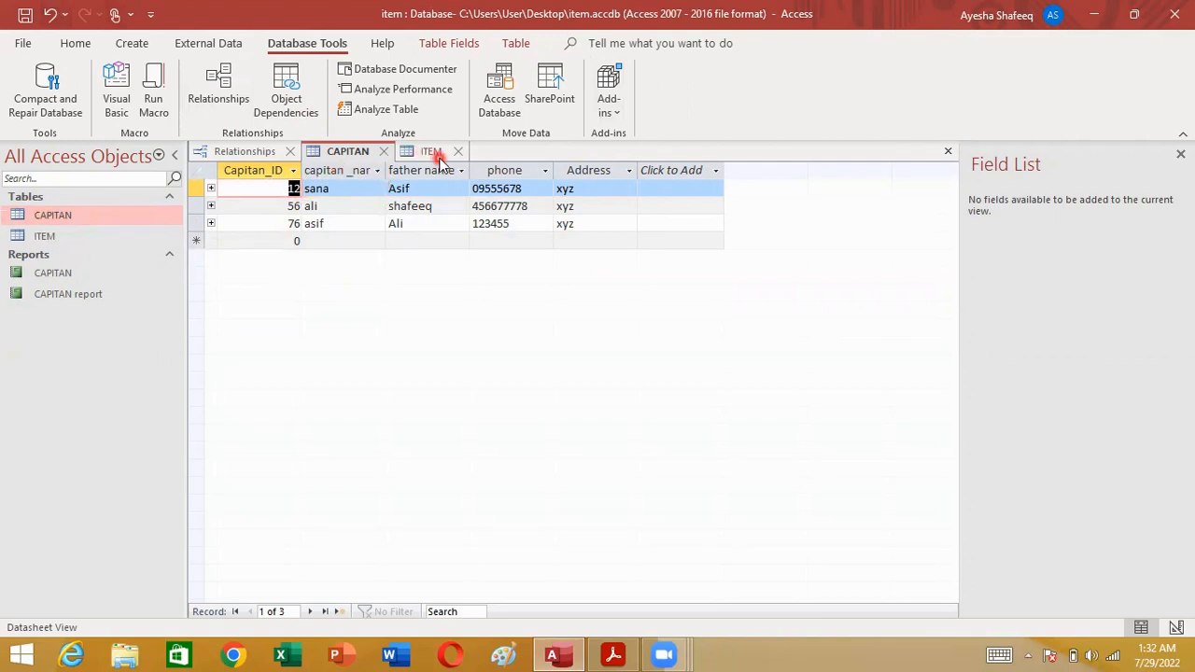
Try to delete the relationship between CAPITAN and ITEM in the relationships layout
{"action": "left_click", "coordinate": [226, 151]}
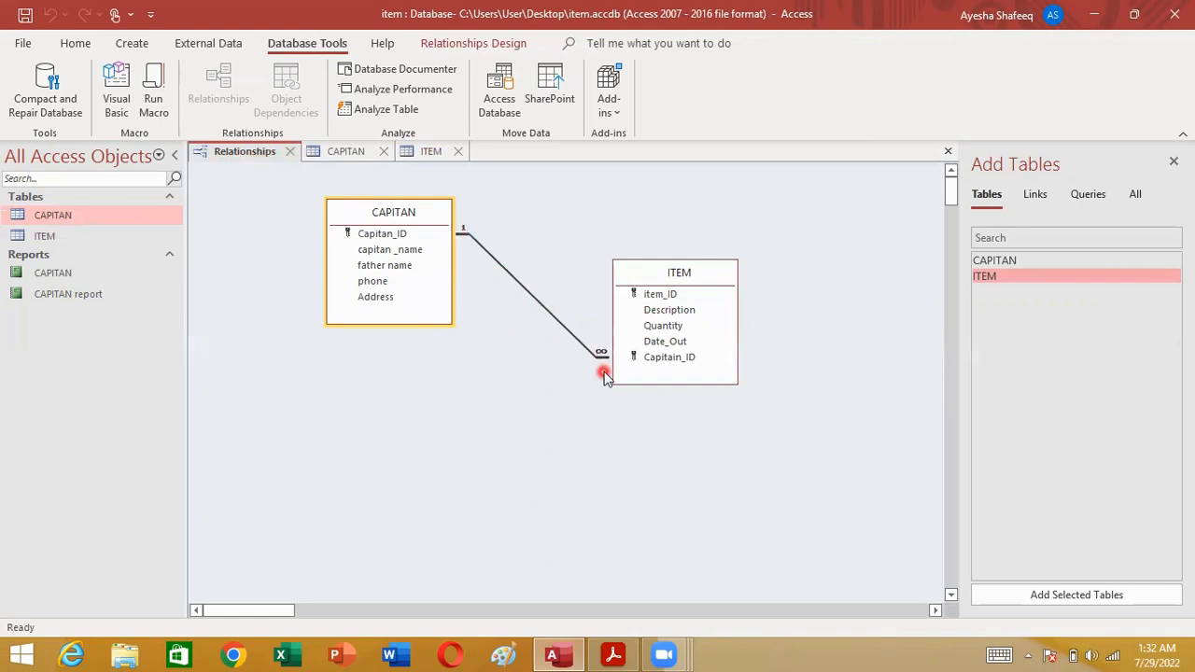
{"action": "double_click", "coordinate": [525, 286]}
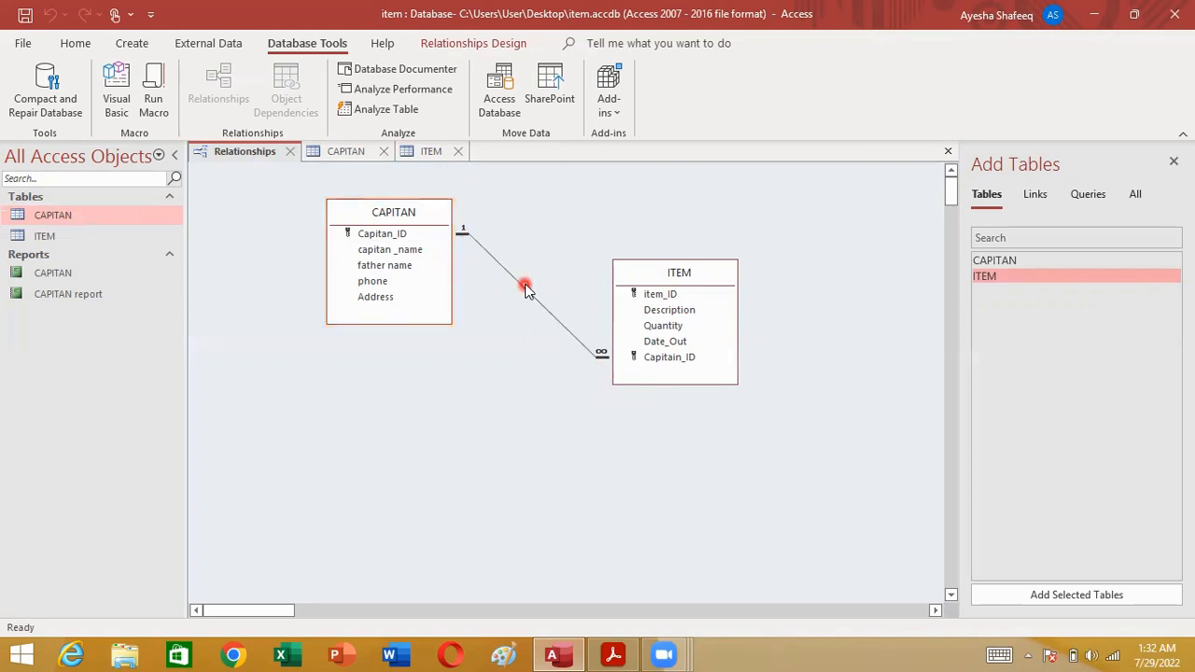
{"action": "right_click", "coordinate": [525, 289]}
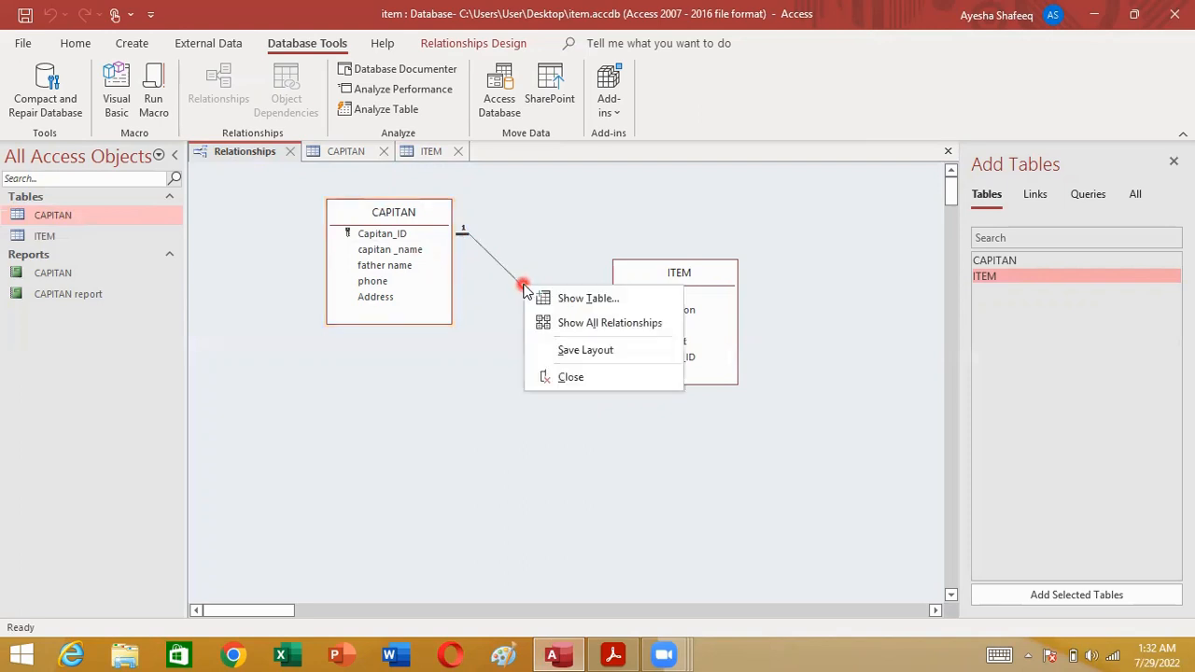
{"action": "left_click", "coordinate": [511, 363]}
{"action": "left_click", "coordinate": [525, 317]}
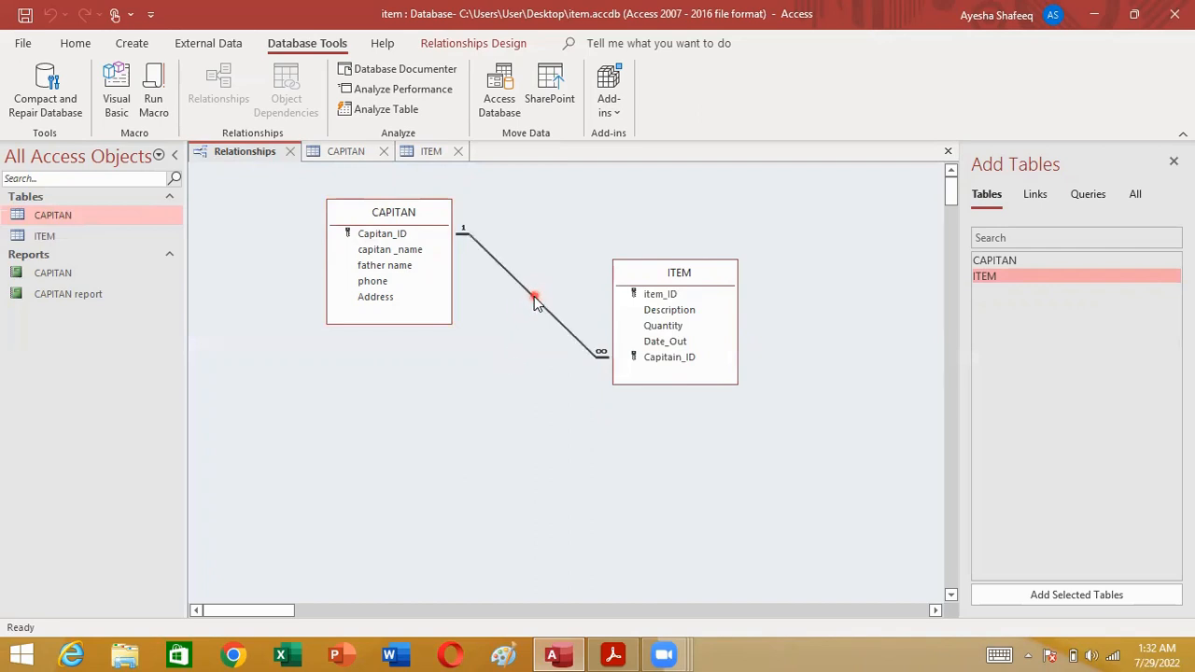
{"action": "right_click", "coordinate": [533, 296]}
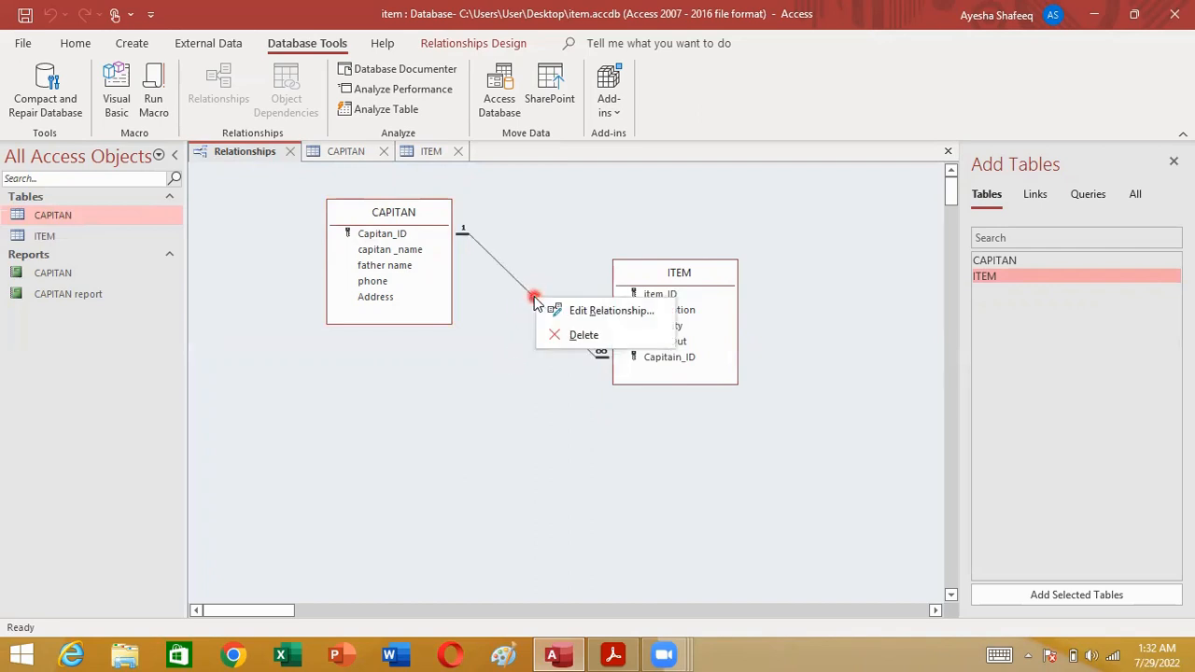
{"action": "left_click", "coordinate": [578, 340]}
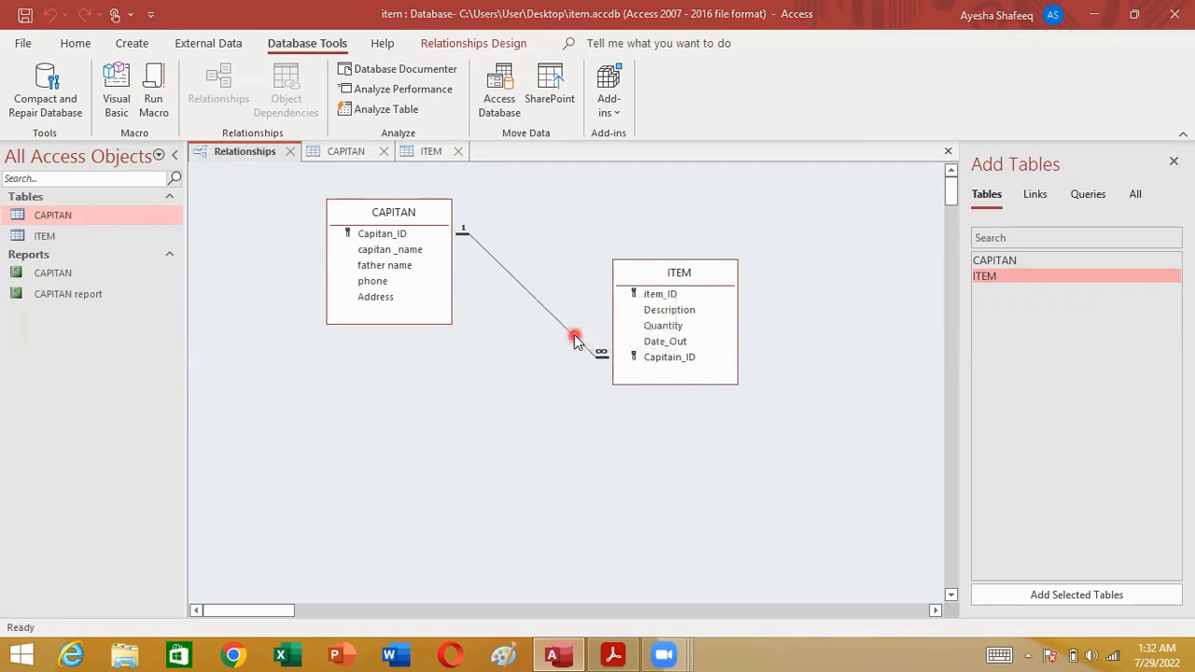
{"action": "left_click", "coordinate": [566, 374]}
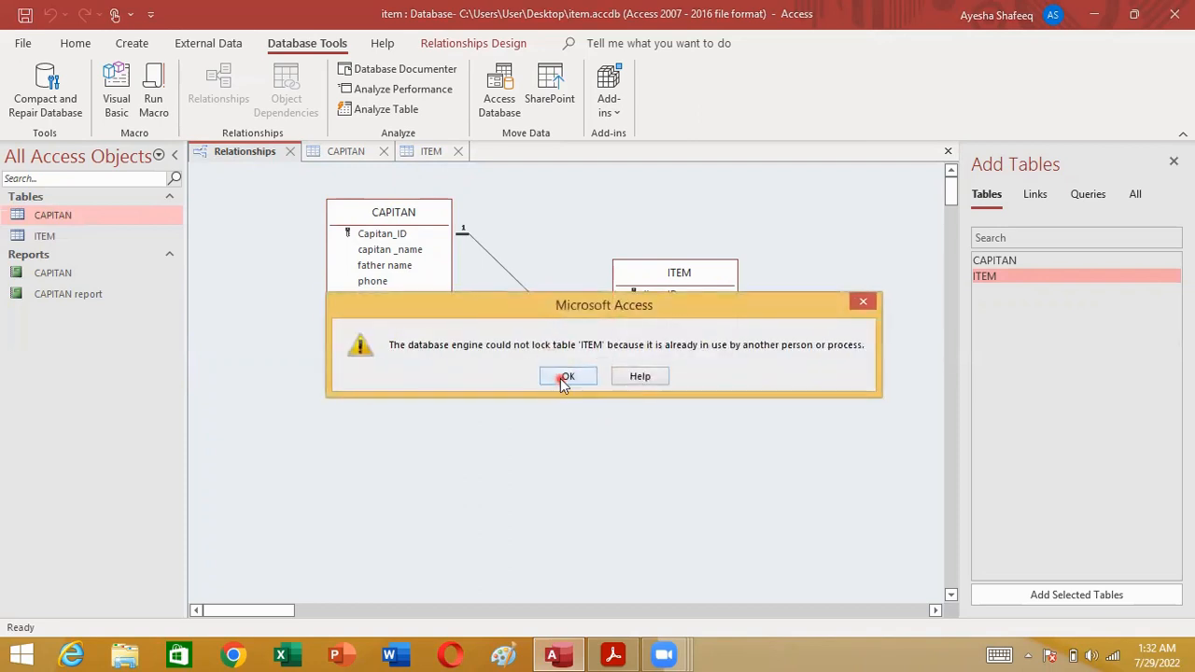
{"action": "left_click", "coordinate": [552, 376]}
Close the open ITEM and CAPITAN tables, leaving only the relationships layout open
{"action": "left_click", "coordinate": [427, 152]}
{"action": "left_click", "coordinate": [457, 151]}
{"action": "left_click", "coordinate": [383, 151]}
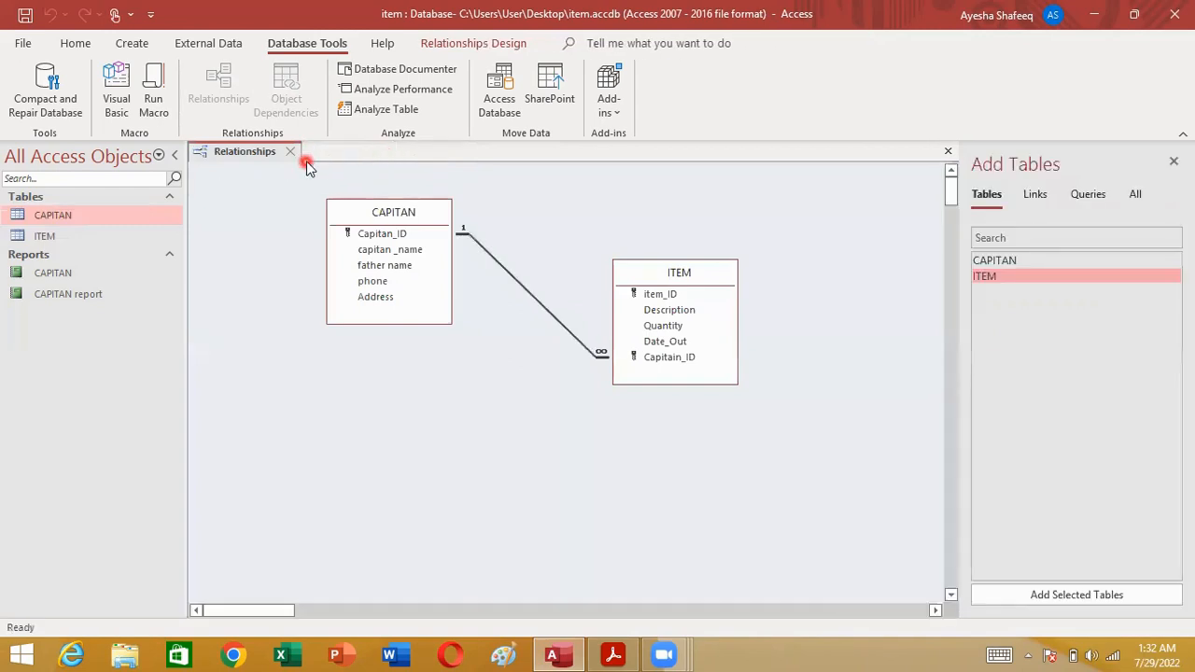
Permanently delete the relationship line linking the CAPITAN and ITEM tables
{"action": "right_click", "coordinate": [537, 298]}
{"action": "left_click", "coordinate": [424, 227]}
{"action": "left_click", "coordinate": [515, 277]}
{"action": "right_click", "coordinate": [515, 278]}
{"action": "left_click", "coordinate": [575, 314]}
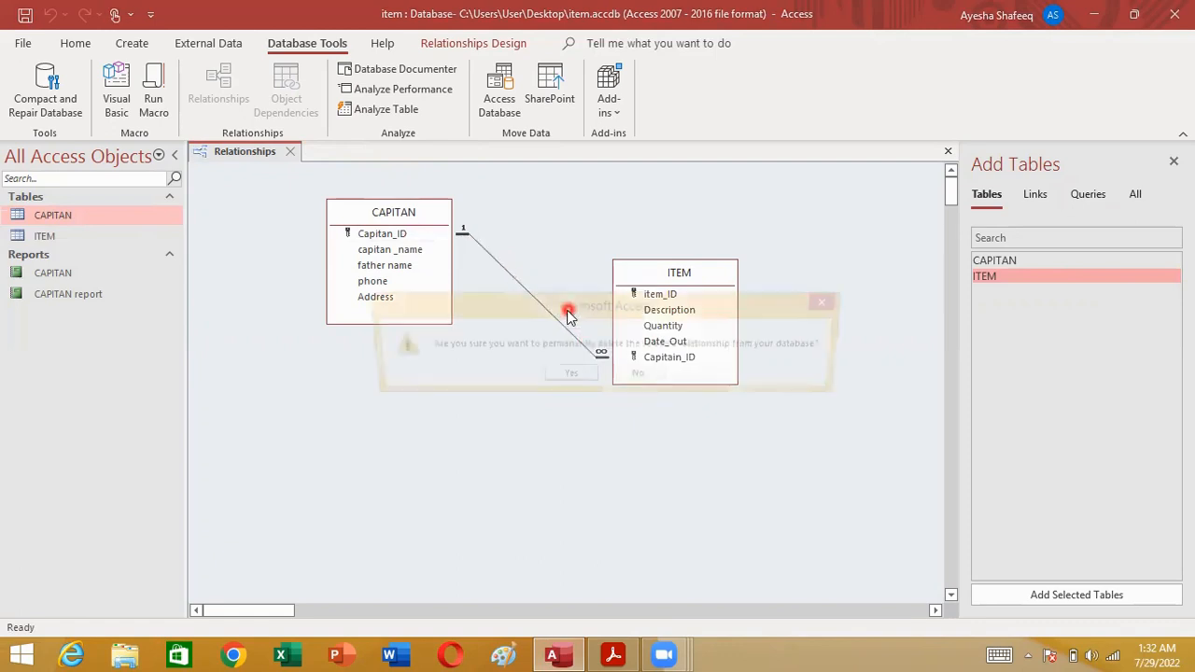
{"action": "left_click", "coordinate": [583, 374]}
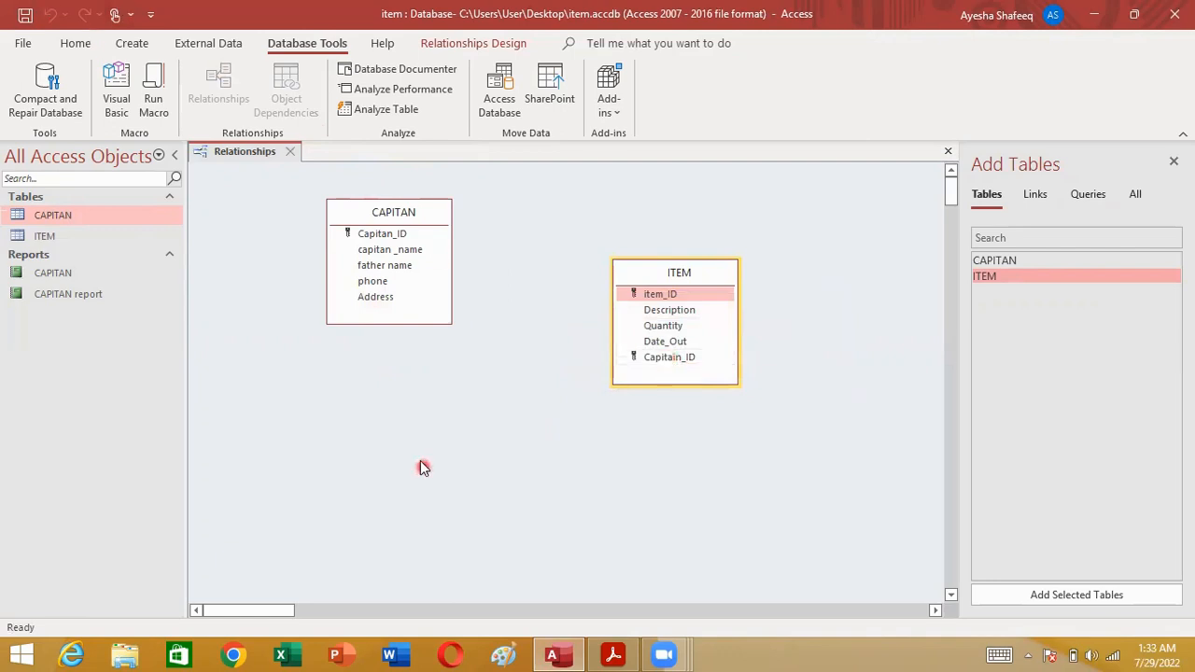
Consult the relationship instructions in database 11.pdf in Adobe Acrobat Reader and add another CAPITAN table to the Access relationships layout
{"action": "left_click", "coordinate": [616, 654]}
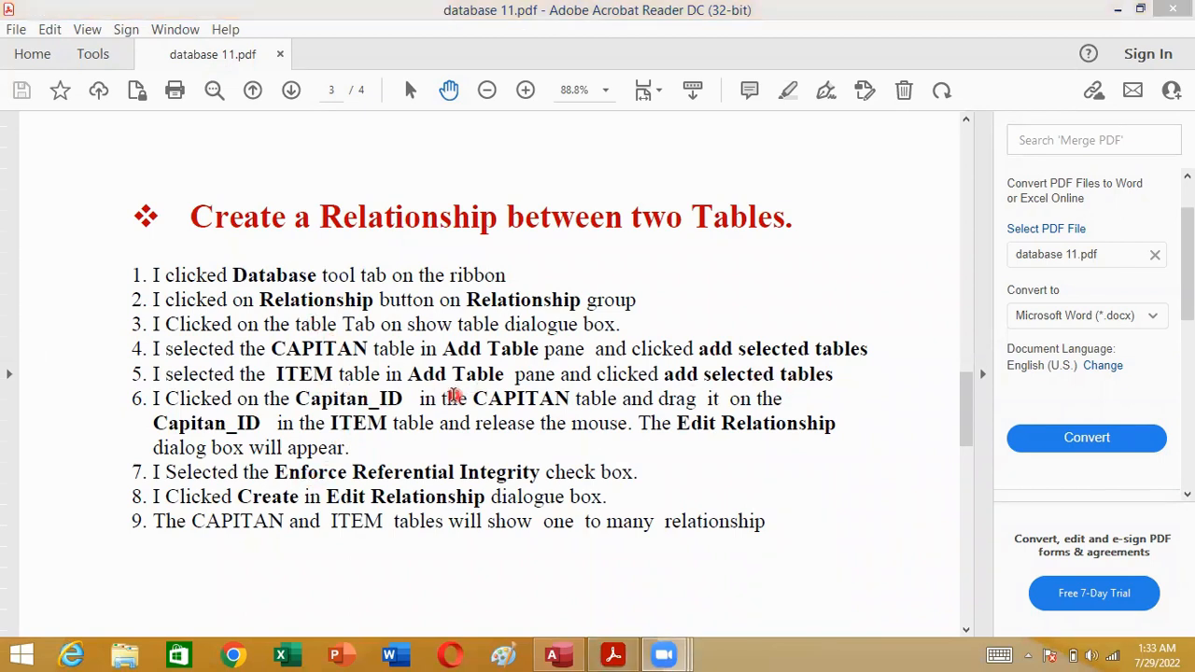
{"action": "left_click", "coordinate": [577, 653]}
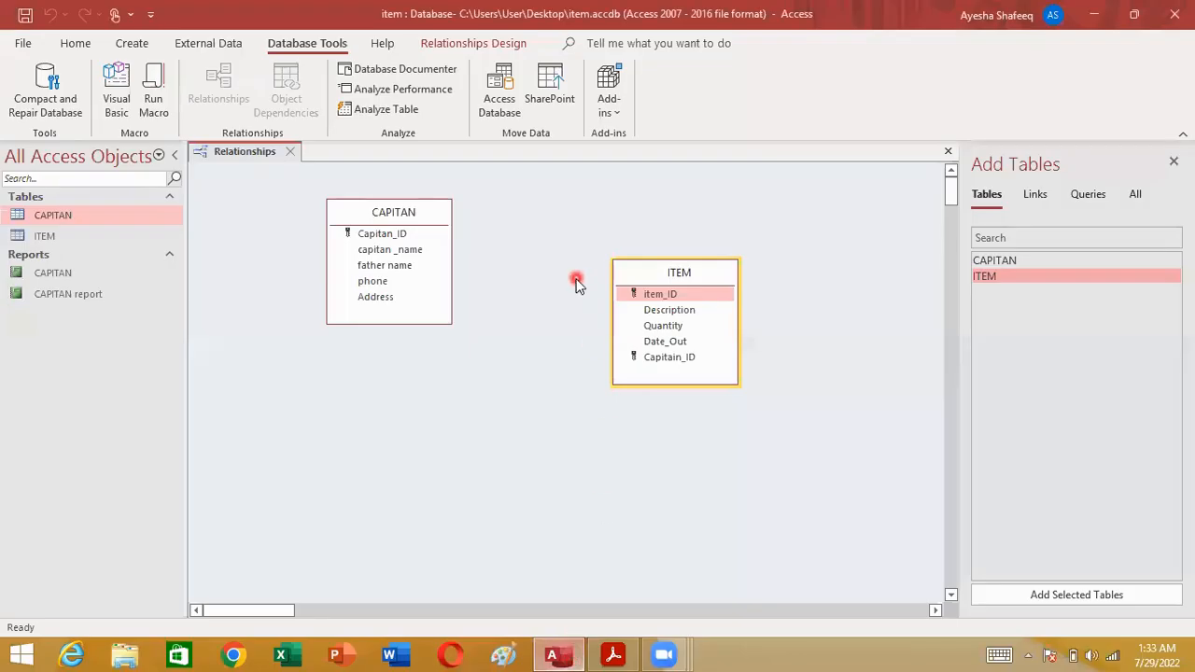
{"action": "left_click", "coordinate": [1020, 259]}
{"action": "left_click", "coordinate": [1082, 594]}
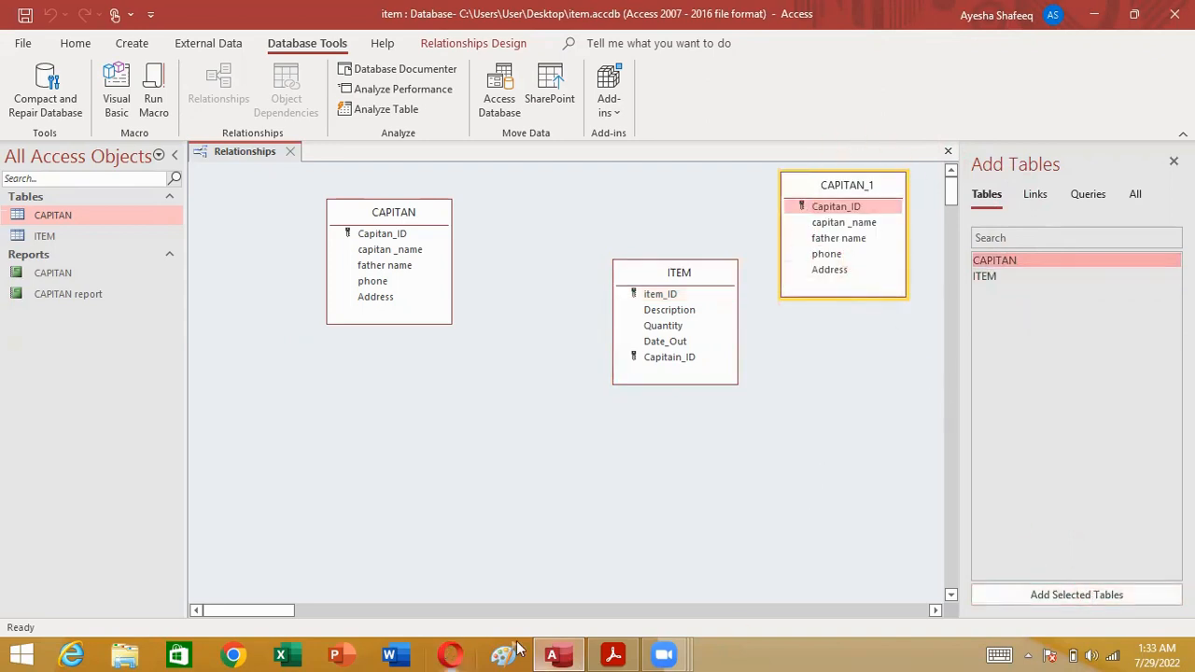
{"action": "left_click", "coordinate": [609, 649]}
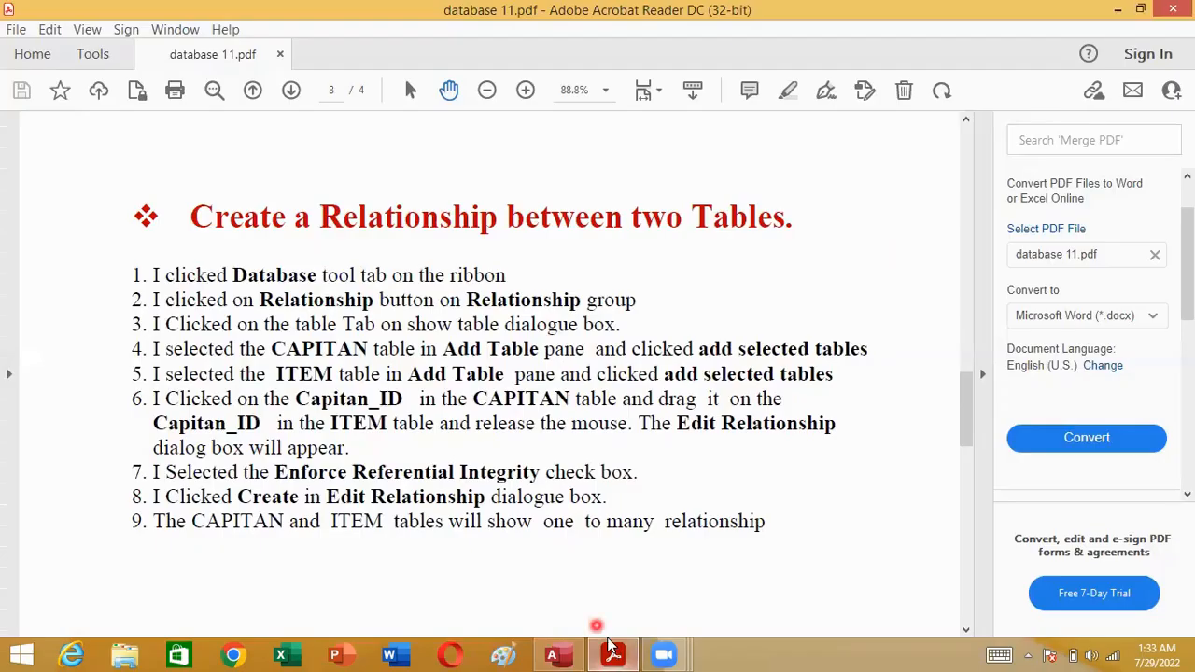